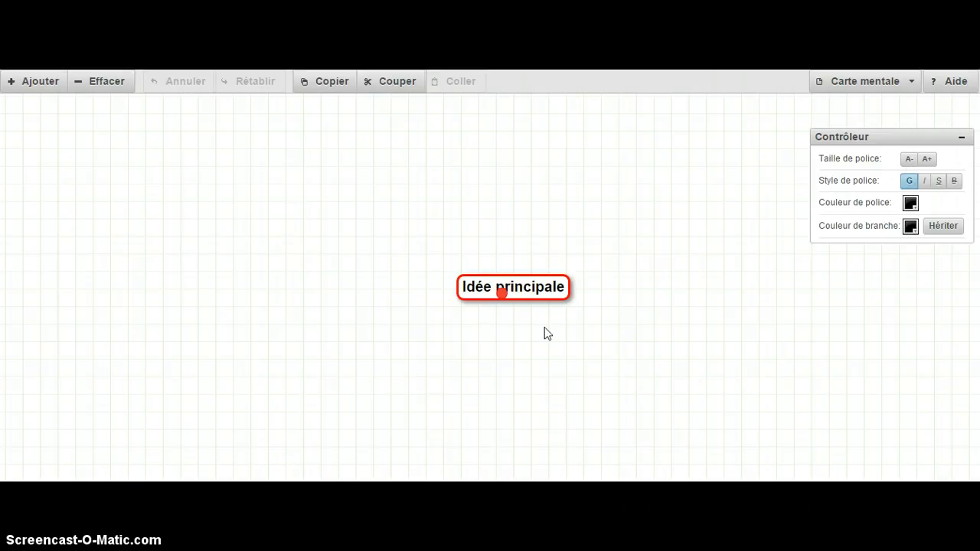
# Rename the central idea "Don du sang" and set its font colour to red
pyautogui.doubleClick(468, 291)
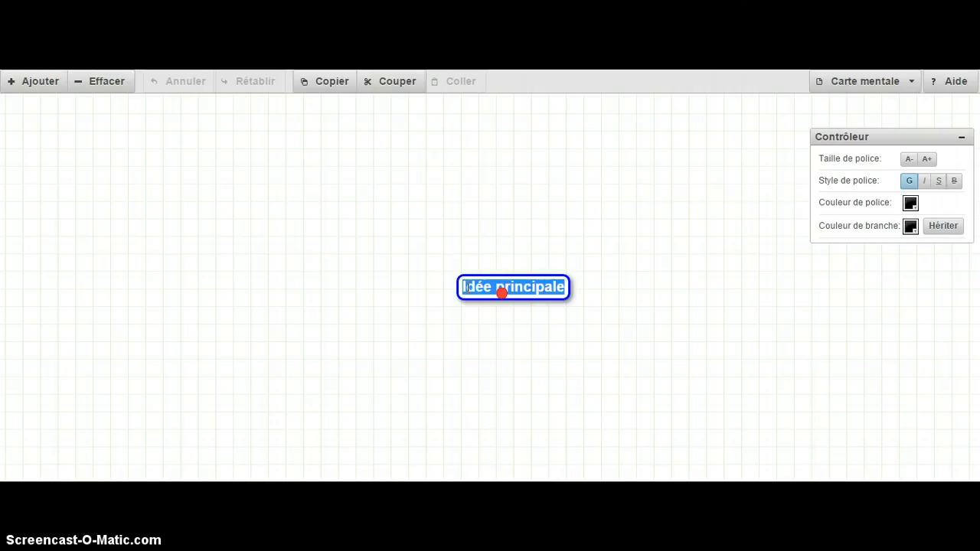
pyautogui.write('Don')
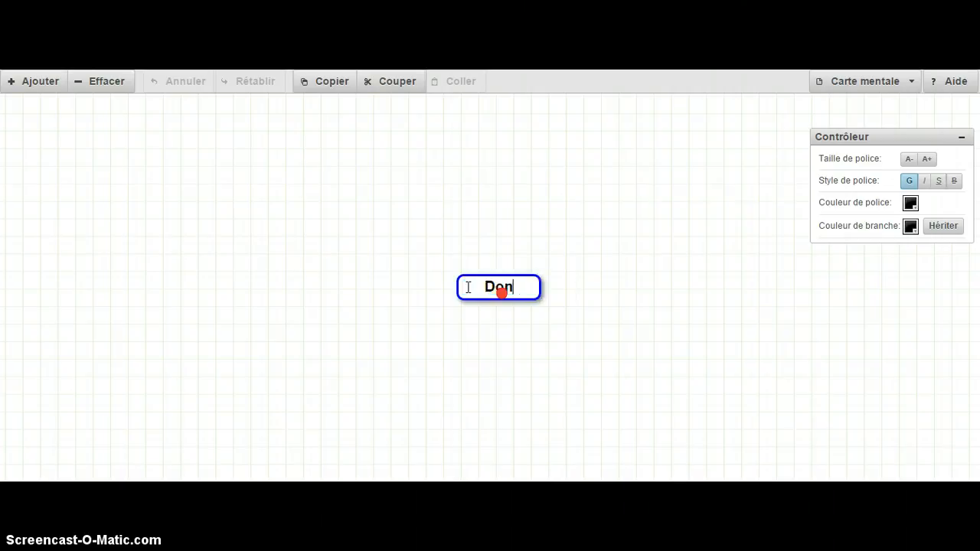
pyautogui.write(' du sang')
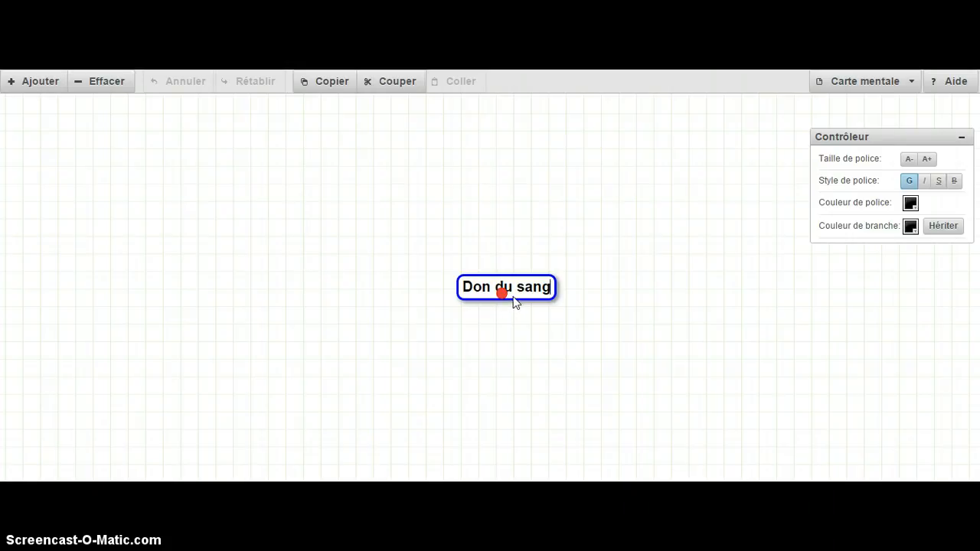
pyautogui.click(911, 204)
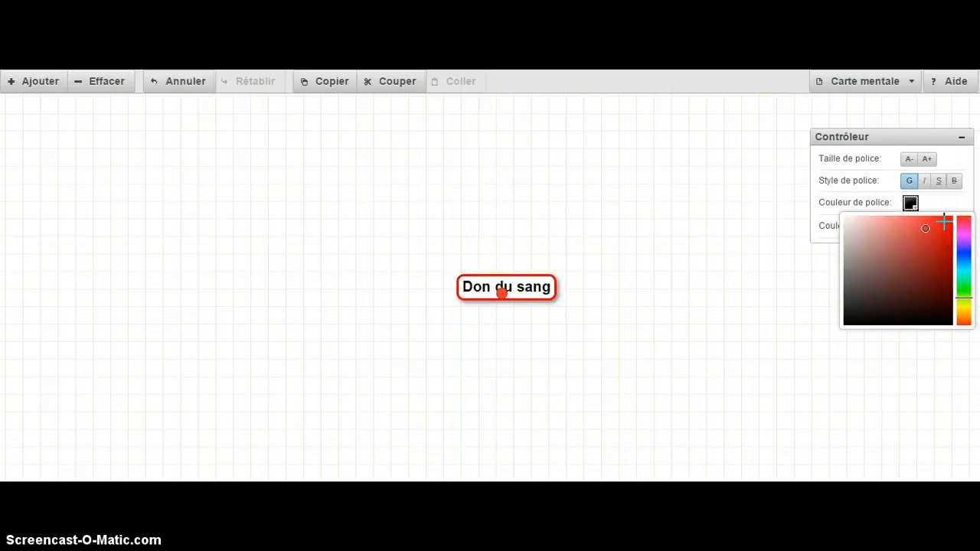
pyautogui.click(945, 222)
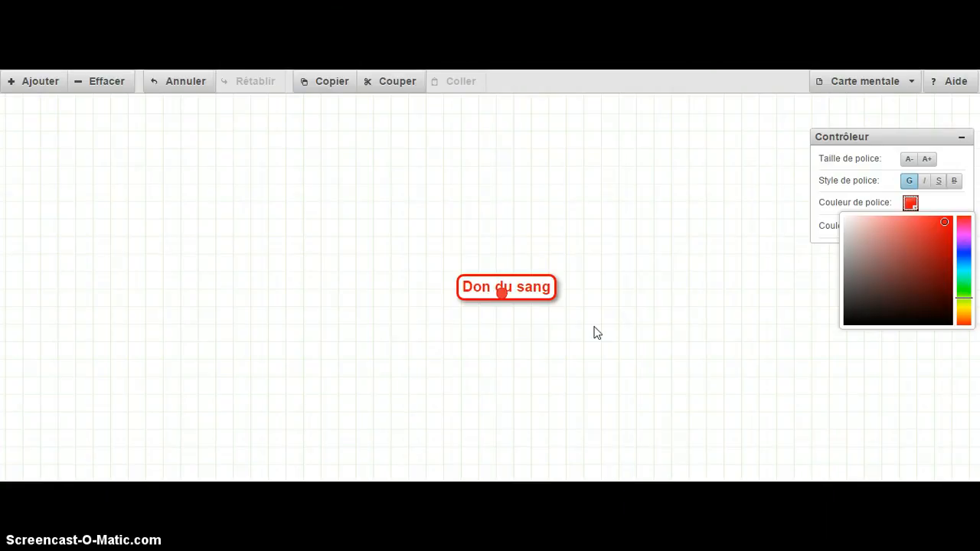
# Draw a new branch from the central idea "Don du sang" towards its upper left
pyautogui.click(503, 297)
pyautogui.doubleClick(503, 299)
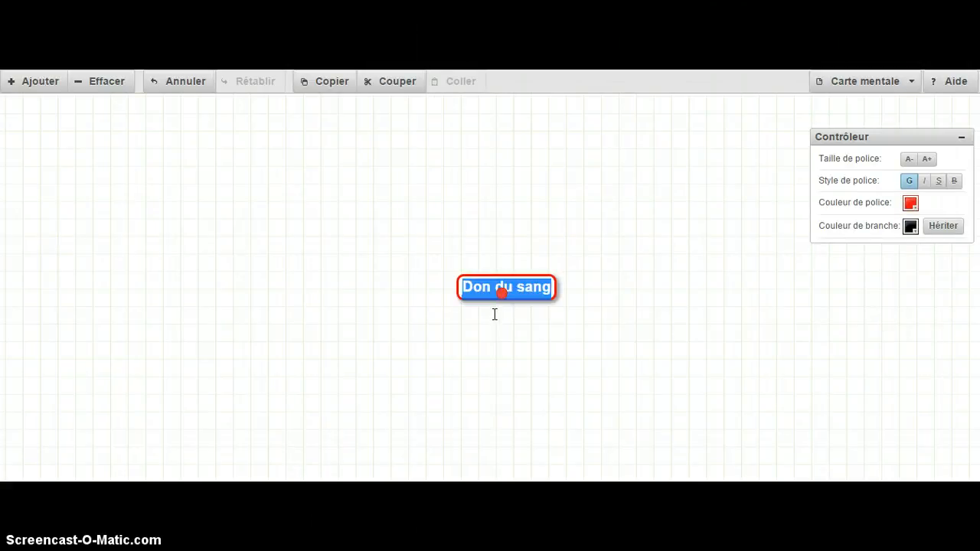
pyautogui.moveTo(501, 293); pyautogui.dragTo(320, 166)
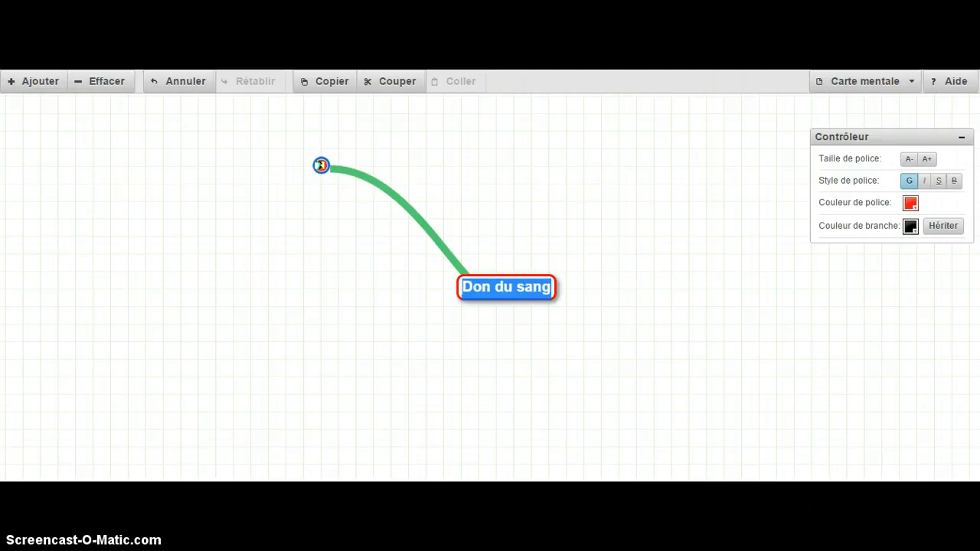
pyautogui.moveTo(320, 165); pyautogui.dragTo(321, 166)
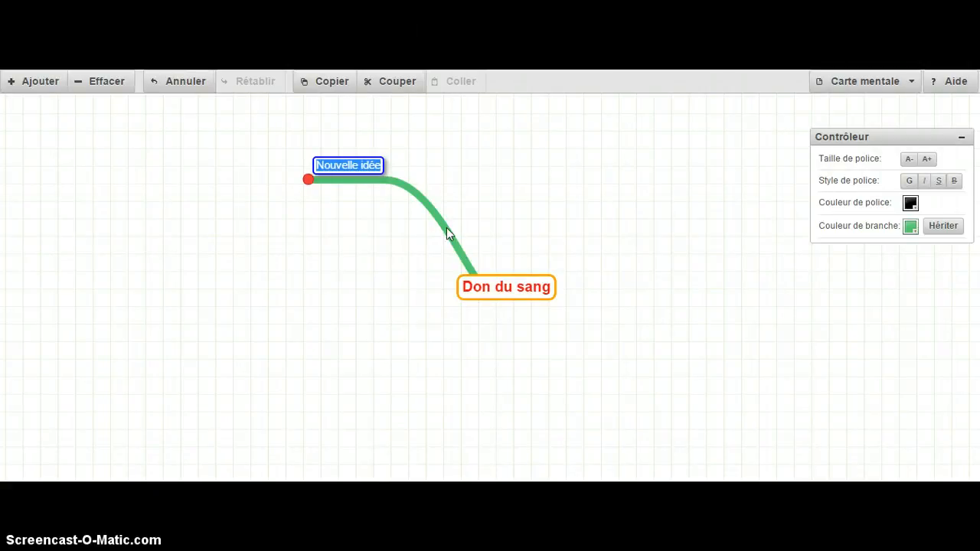
# Change the new branch's colour to purple
pyautogui.click(912, 227)
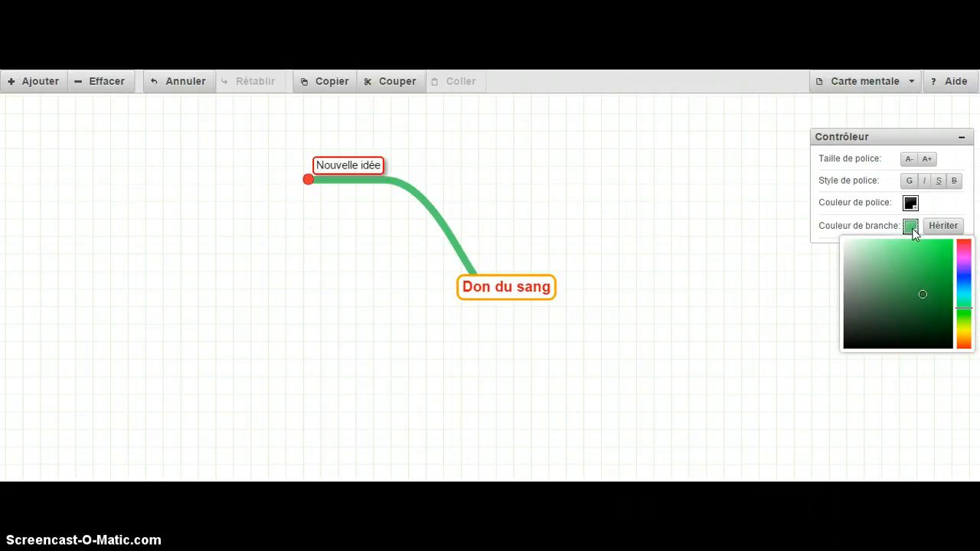
pyautogui.moveTo(921, 287); pyautogui.dragTo(863, 284)
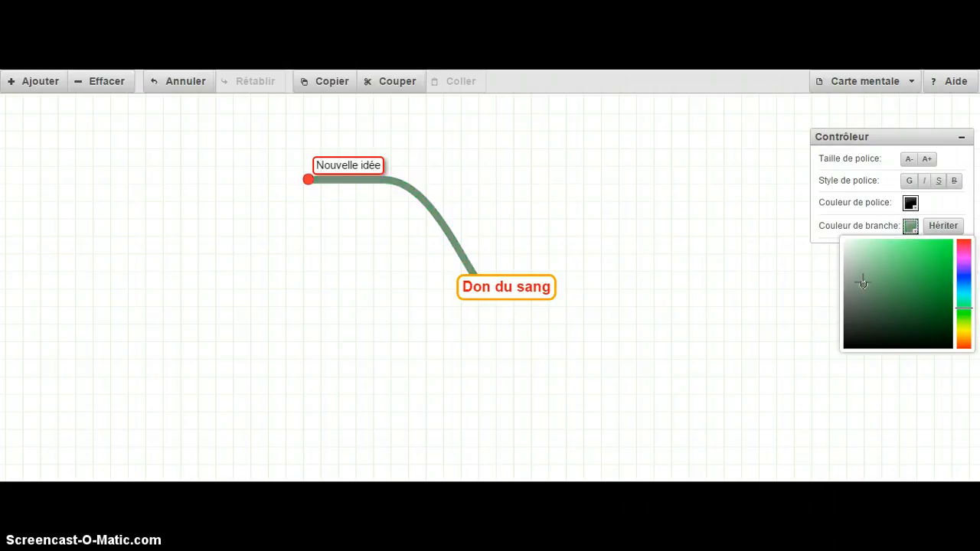
pyautogui.click(964, 251)
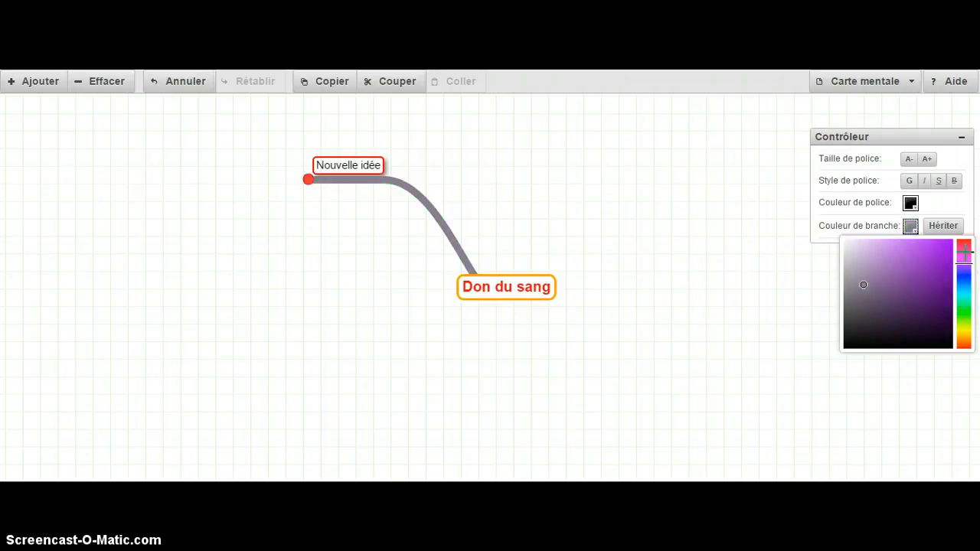
pyautogui.click(923, 265)
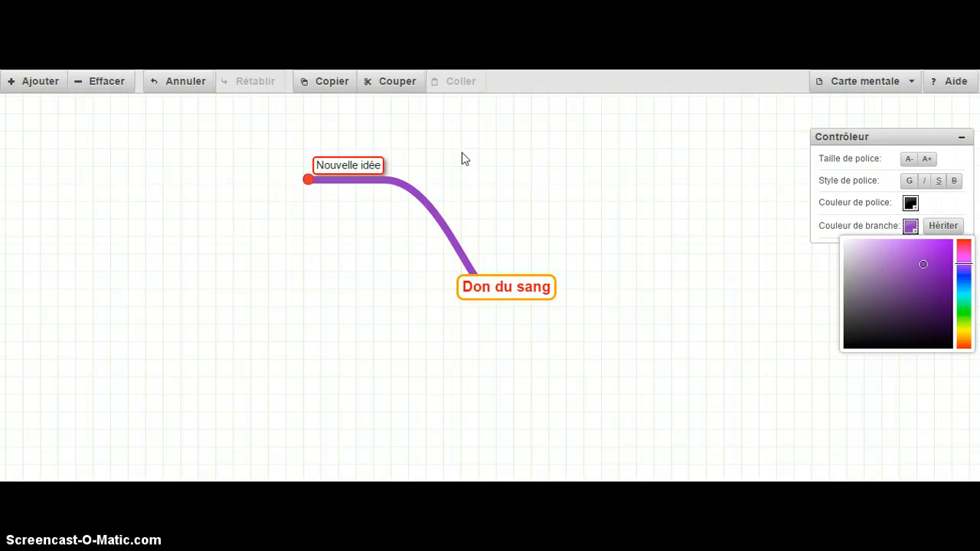
# Rename the purple branch's idea "pour qui?" and draw two child ideas from it, one above and one below
pyautogui.click(345, 168)
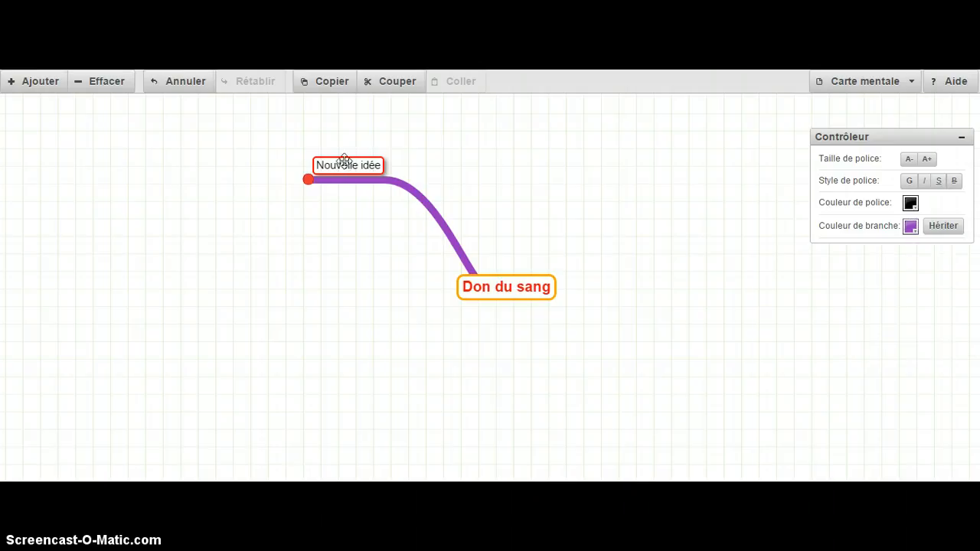
pyautogui.doubleClick(345, 164)
pyautogui.write('p')
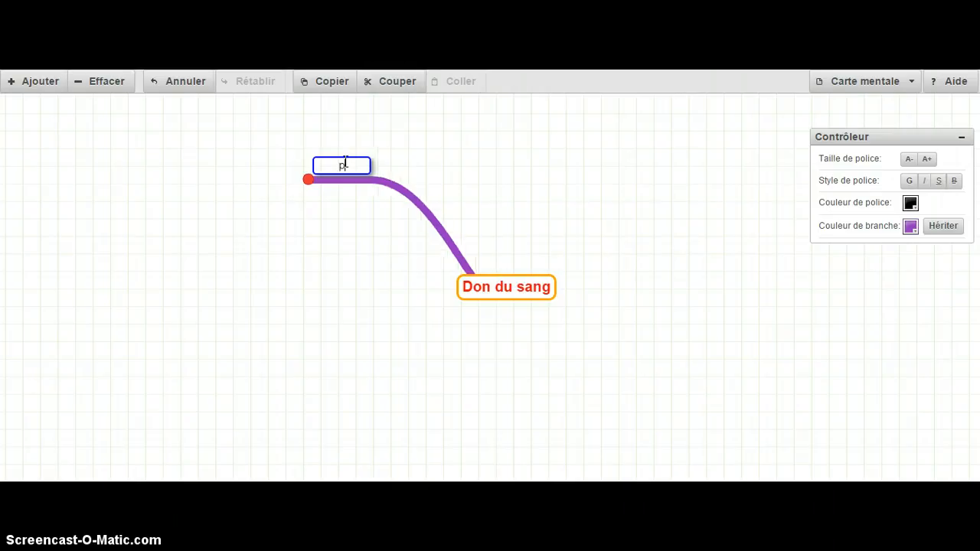
pyautogui.write('our dui?')
pyautogui.click(314, 220)
pyautogui.moveTo(305, 179); pyautogui.dragTo(203, 273)
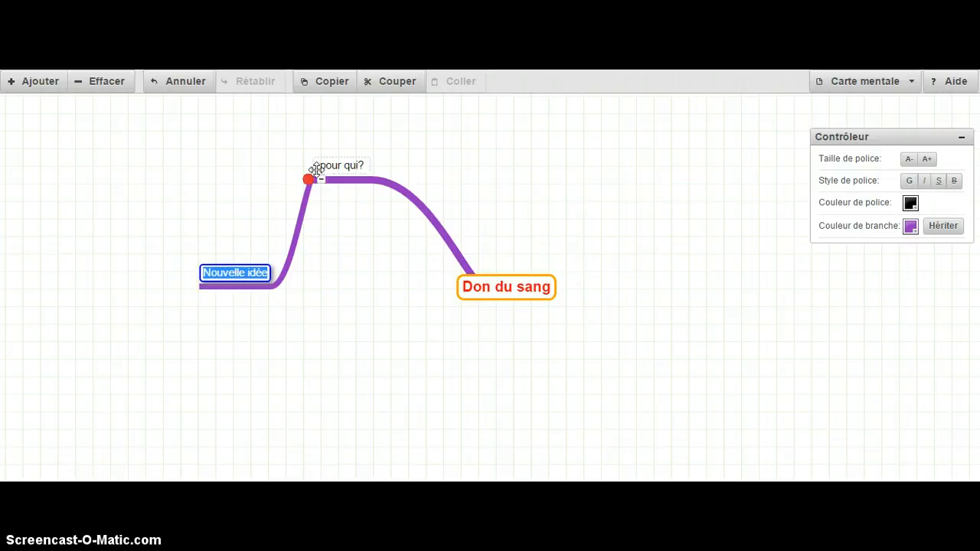
pyautogui.moveTo(309, 179); pyautogui.dragTo(214, 131)
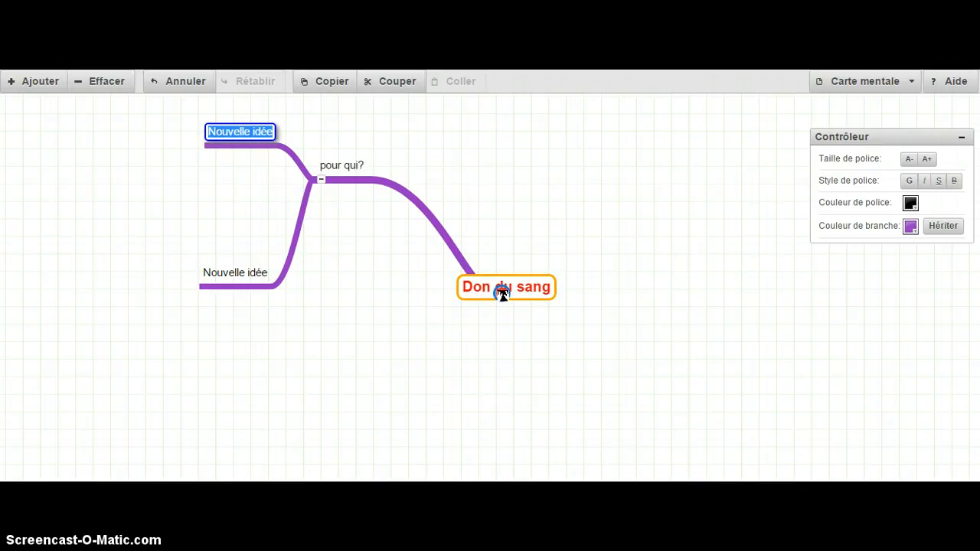
# Draw a new branch to the lower right of "Don du sang" and give it three child ideas
pyautogui.moveTo(502, 293); pyautogui.dragTo(806, 335)
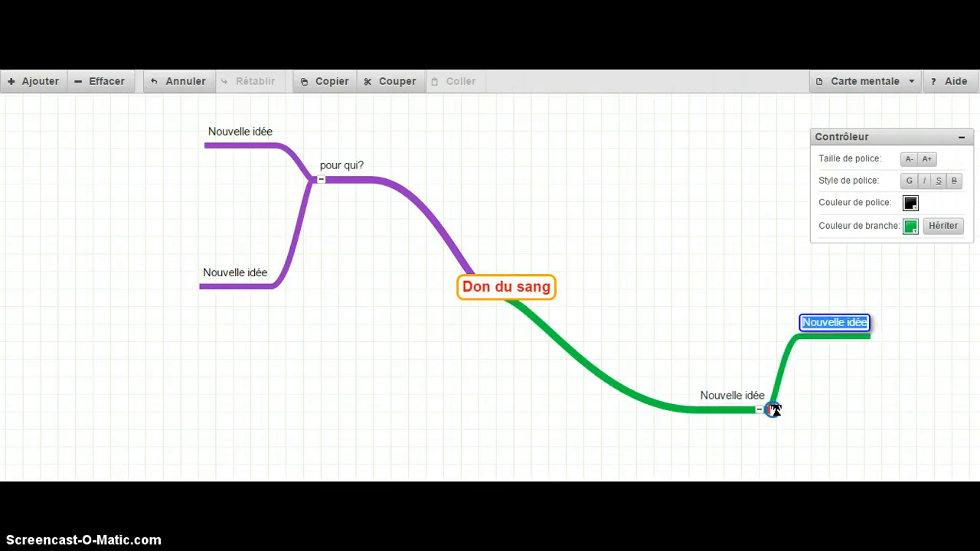
pyautogui.moveTo(771, 409); pyautogui.dragTo(846, 420)
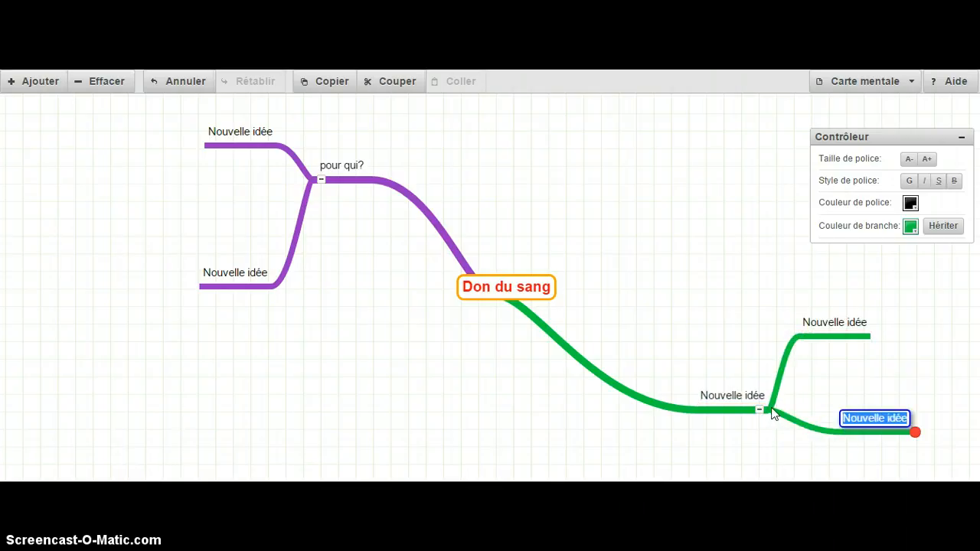
pyautogui.moveTo(773, 410); pyautogui.dragTo(794, 460)
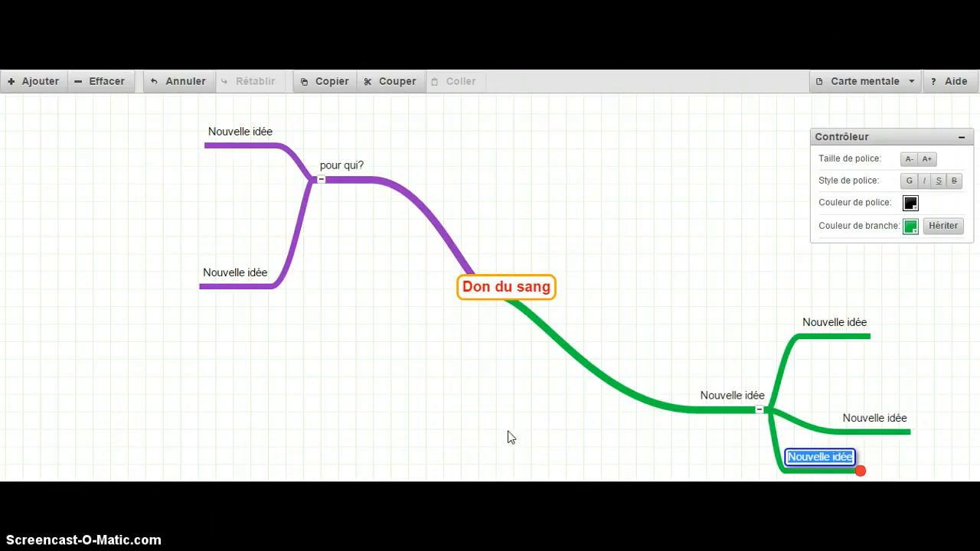
# Delete the lowest child idea of the green branch, followed by the whole green branch
pyautogui.click(104, 89)
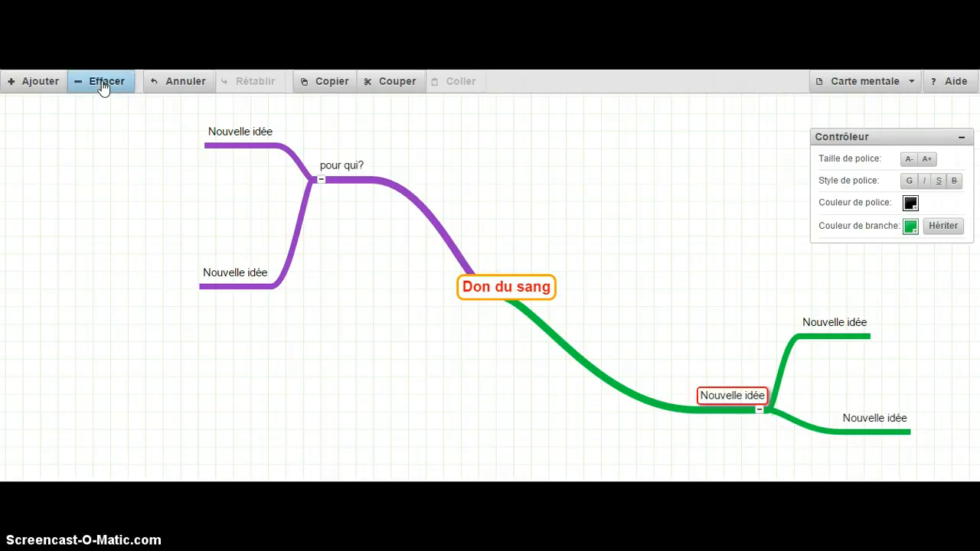
pyautogui.click(105, 89)
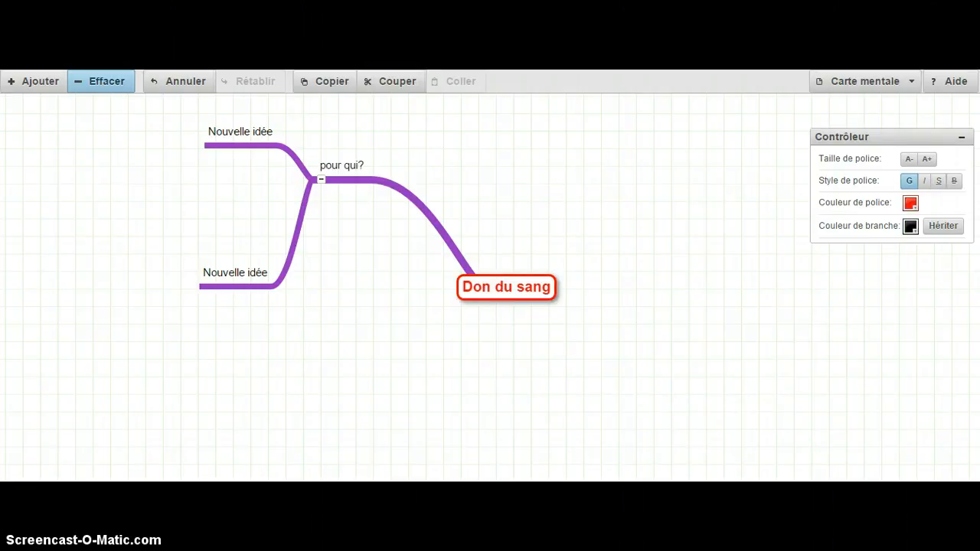
# Add a new idea to "Don du sang" and extend it with a chain of two further sub-ideas
pyautogui.click(32, 89)
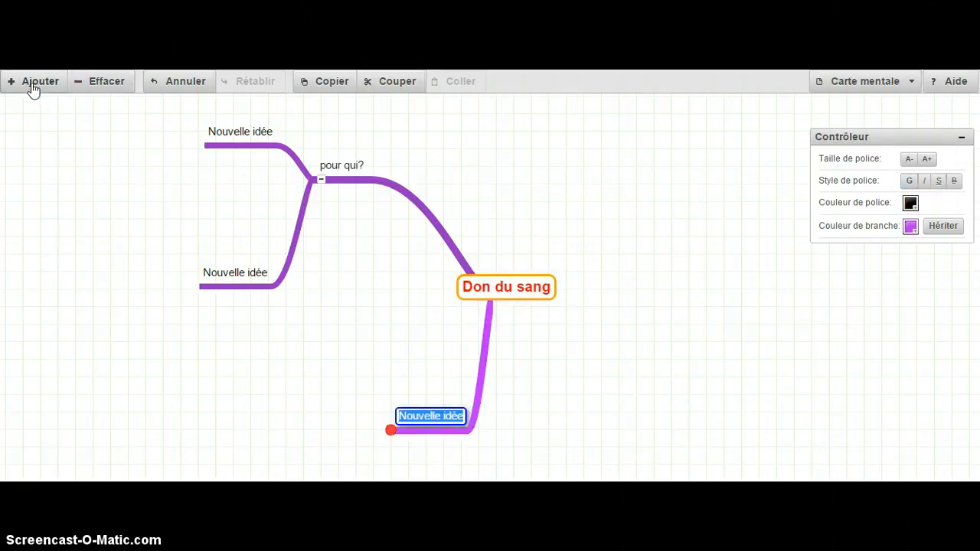
pyautogui.click(33, 89)
pyautogui.click(32, 89)
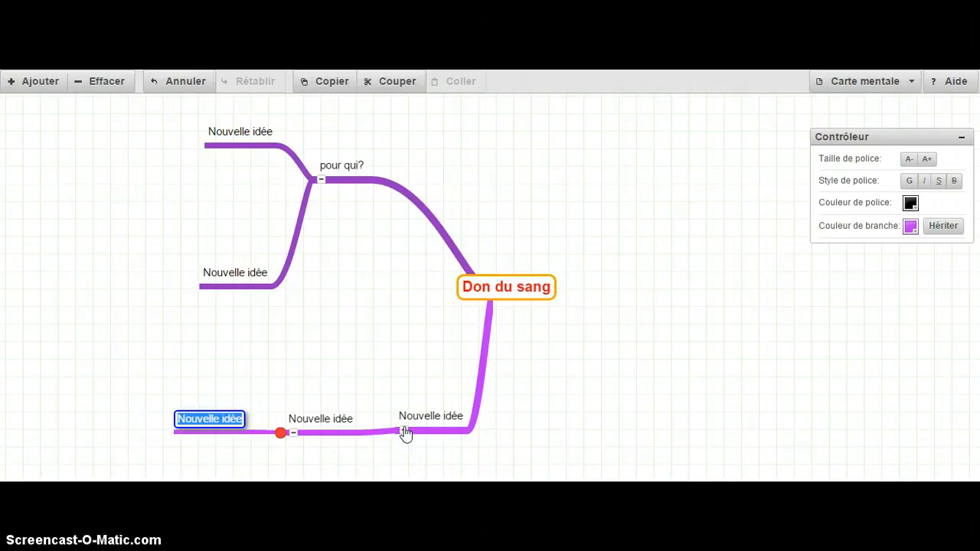
# Delete the three chained ideas one after another, back to the central idea
pyautogui.click(98, 84)
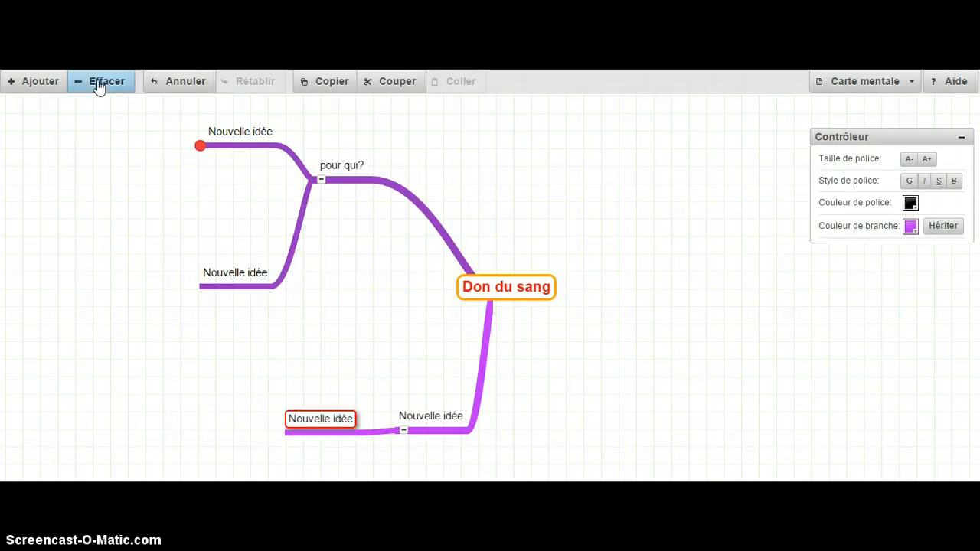
pyautogui.click(98, 84)
pyautogui.click(98, 84)
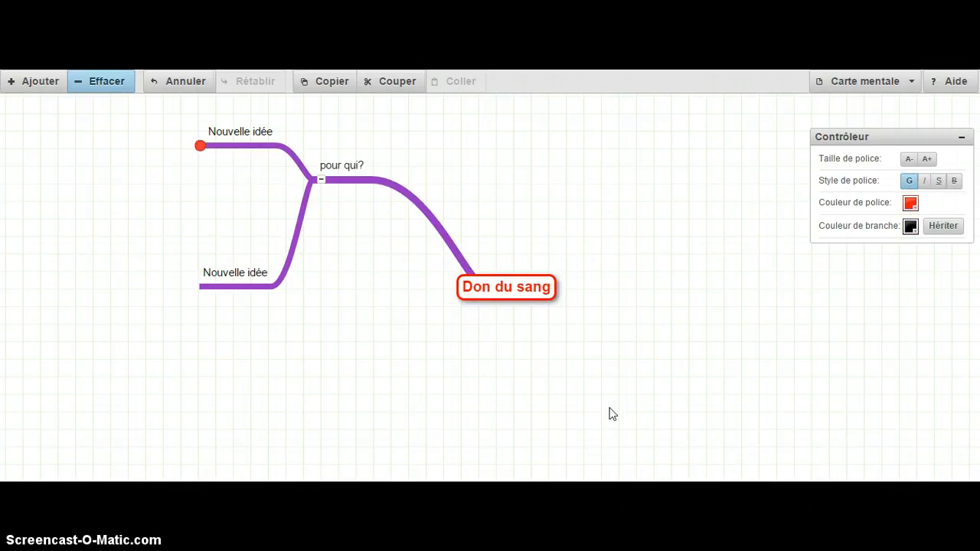
# Review the options for saving the mind map in local storage or in a file, without saving
pyautogui.click(871, 88)
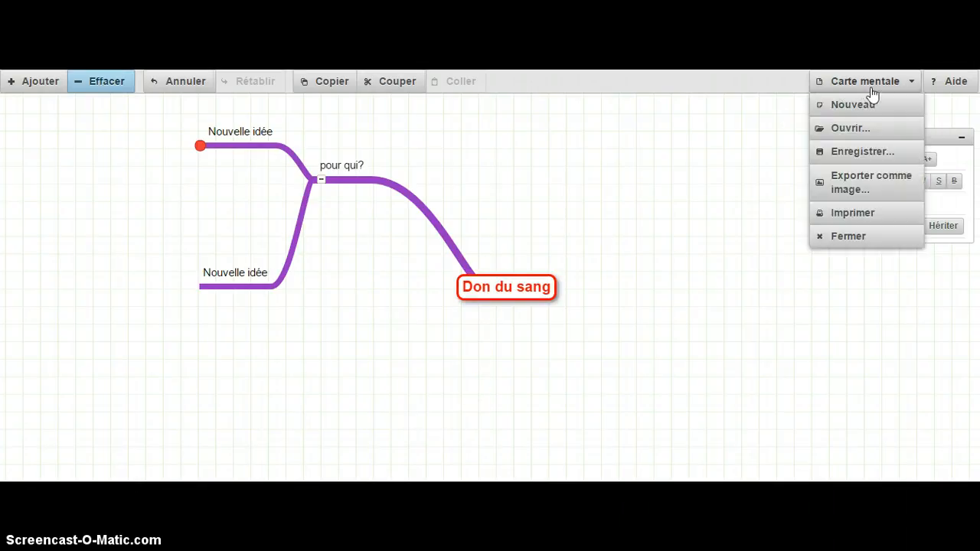
pyautogui.click(861, 152)
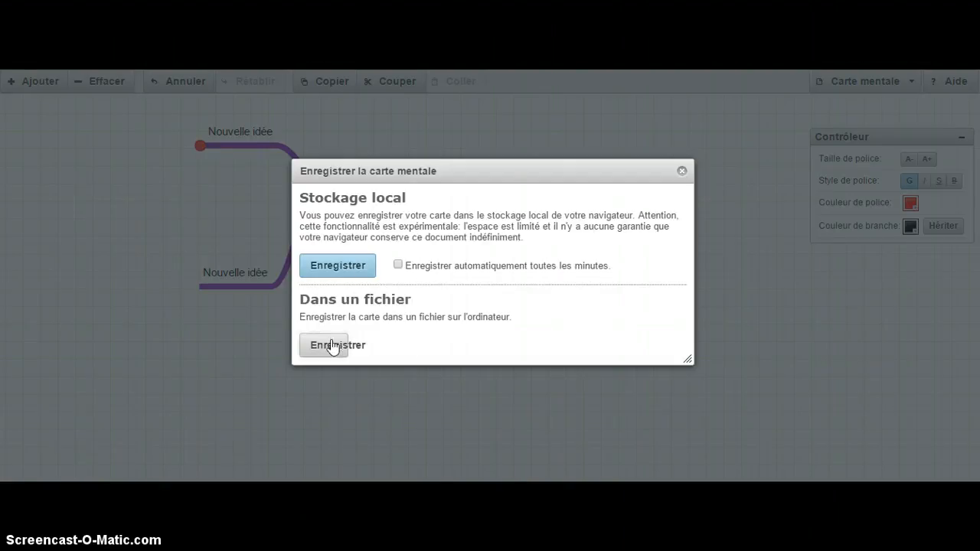
pyautogui.click(684, 172)
# Export the mind map as an image and save it as the PNG file "téléchargement" in the Pictures folder
pyautogui.click(852, 84)
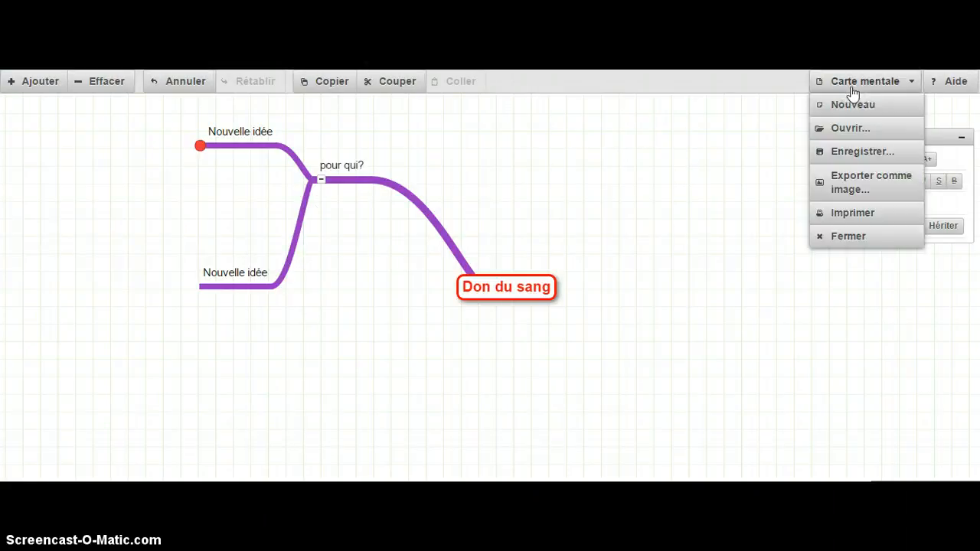
pyautogui.click(845, 179)
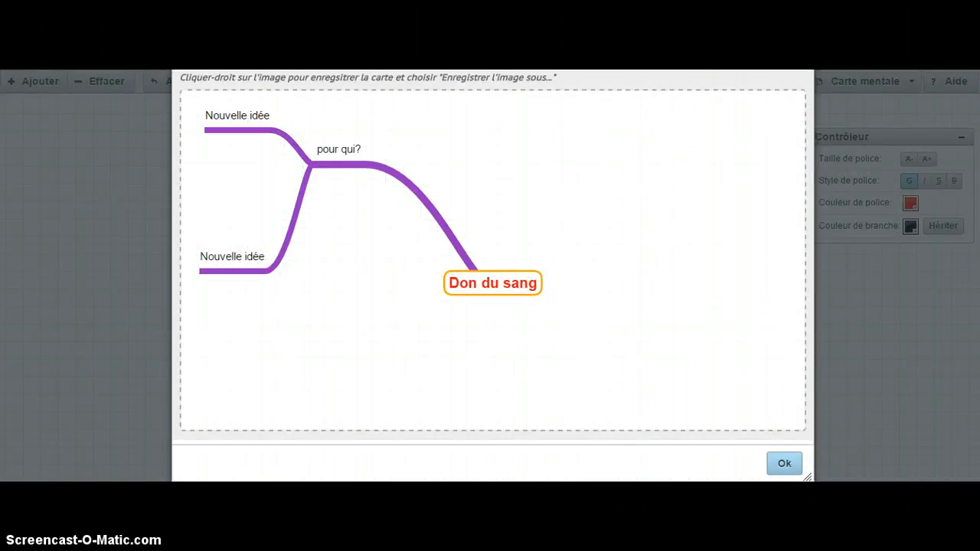
pyautogui.rightClick(709, 330)
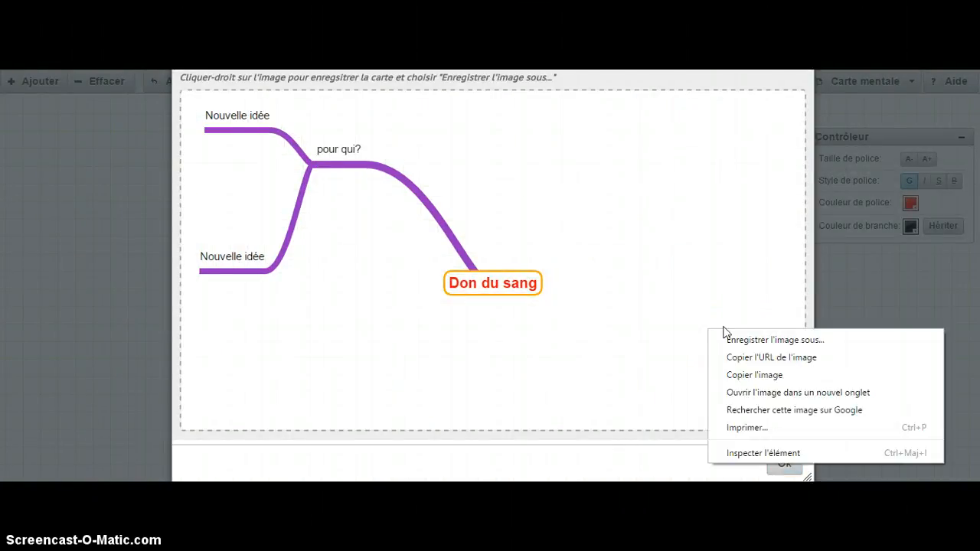
pyautogui.click(734, 341)
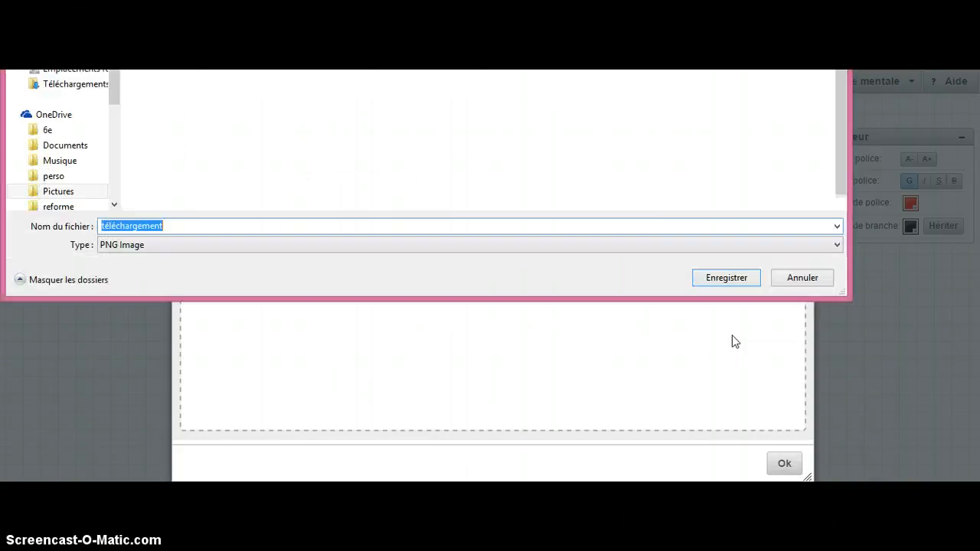
pyautogui.click(404, 243)
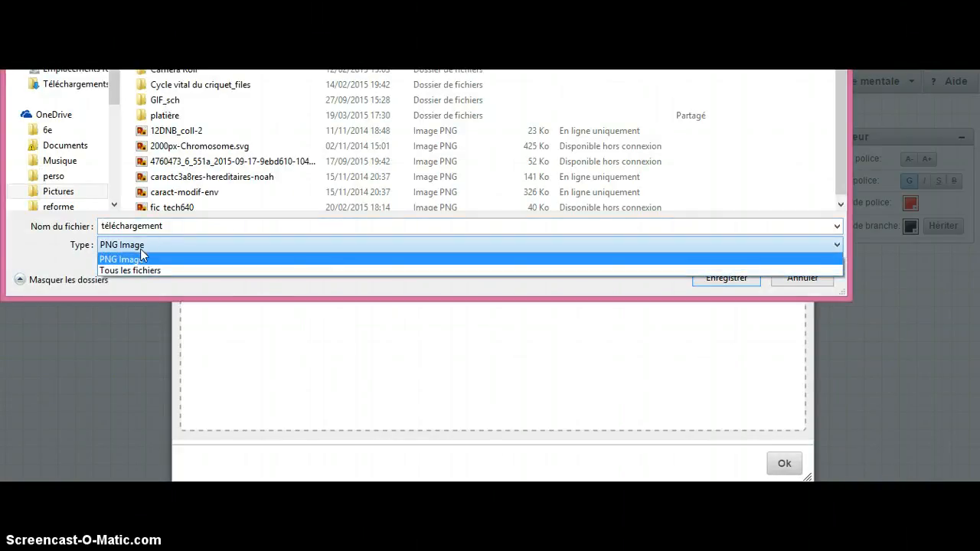
pyautogui.click(140, 252)
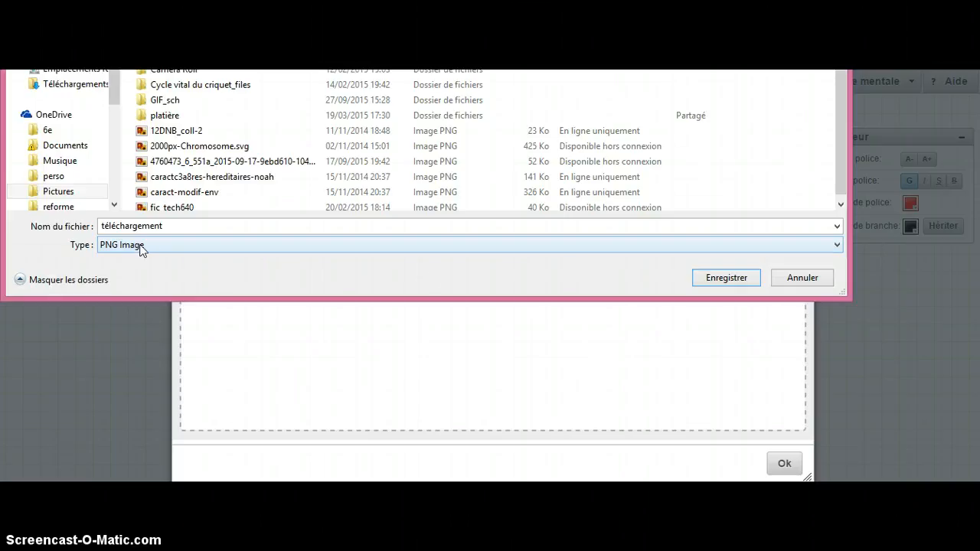
pyautogui.click(726, 277)
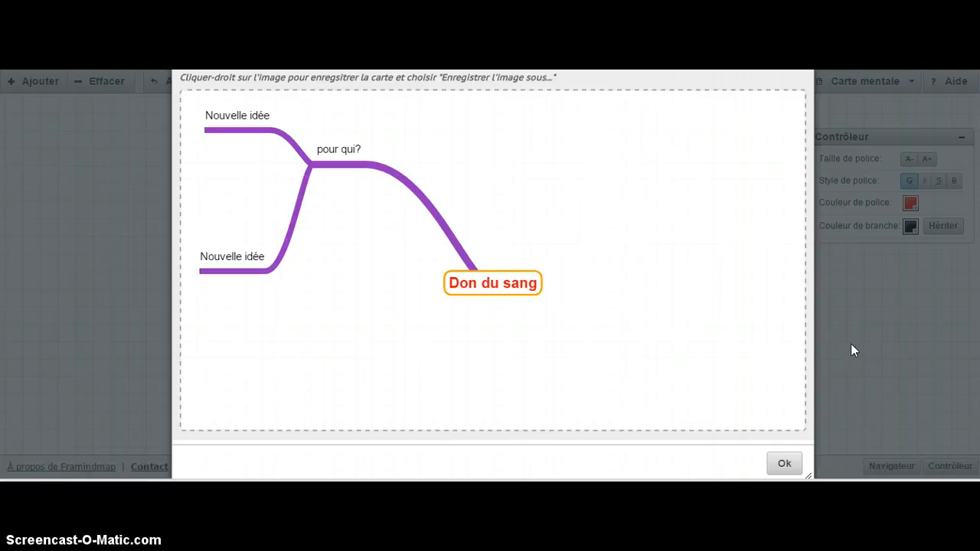
pyautogui.click(788, 467)
pyautogui.click(871, 81)
pyautogui.click(502, 291)
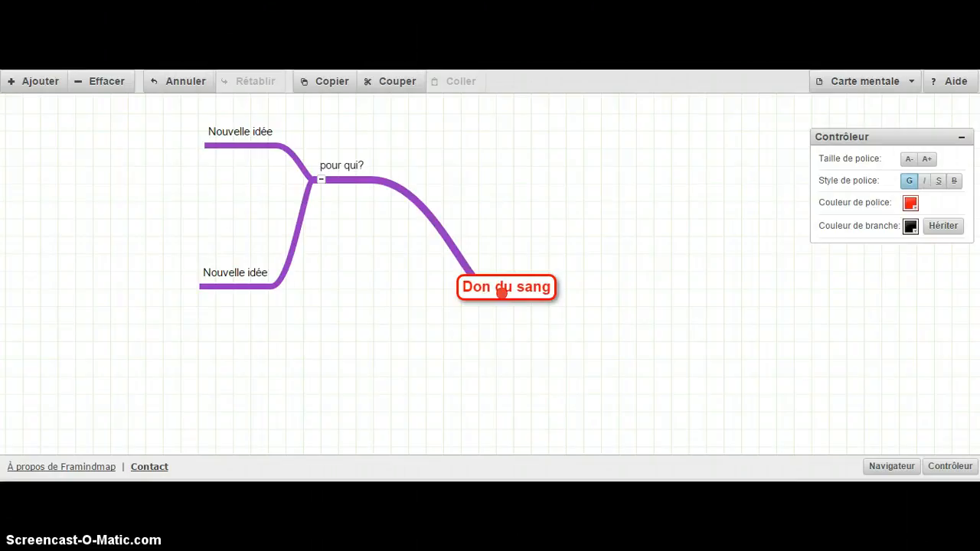